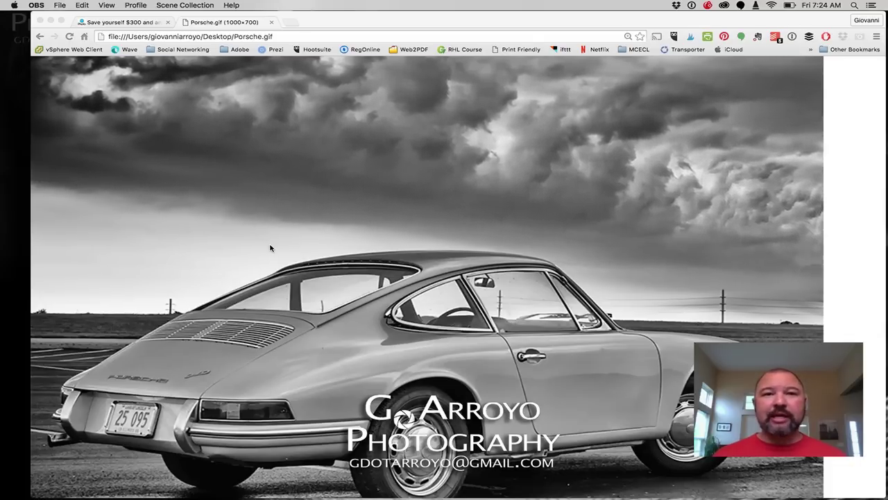
Close the Porsche.gif tab to get back to the DIY Photography article
{"action": "left_click", "coordinate": [271, 23]}
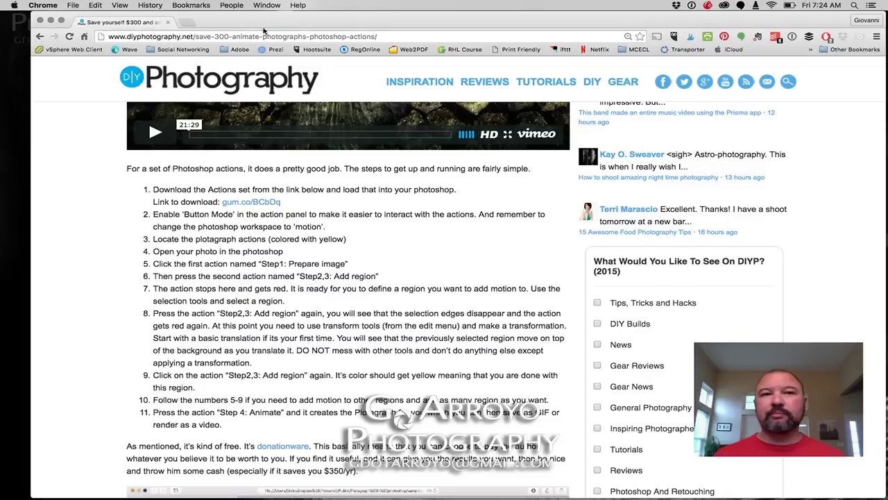
Scroll the article back to the top and minimize Chrome to the Dock
{"action": "scroll", "coordinate": [297, 237], "scroll_direction": "up", "scroll_amount": 15}
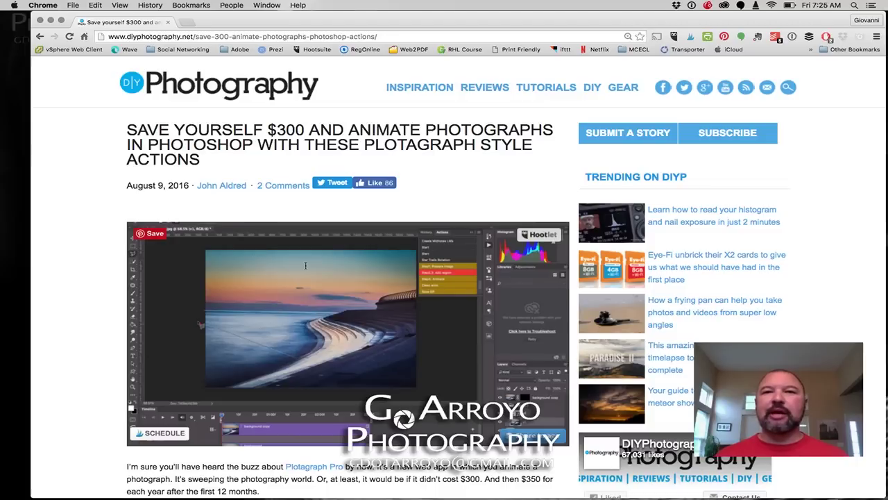
{"action": "left_click", "coordinate": [50, 22]}
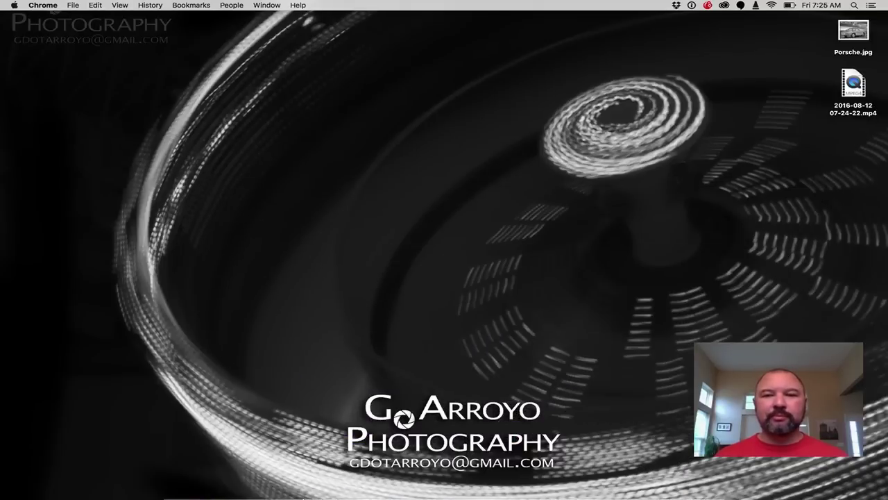
Switch to Photoshop, open Porsche.jpg from the Desktop, and collapse the Actions panel
{"action": "mouse_move", "coordinate": [294, 494]}
{"action": "left_click", "coordinate": [359, 479]}
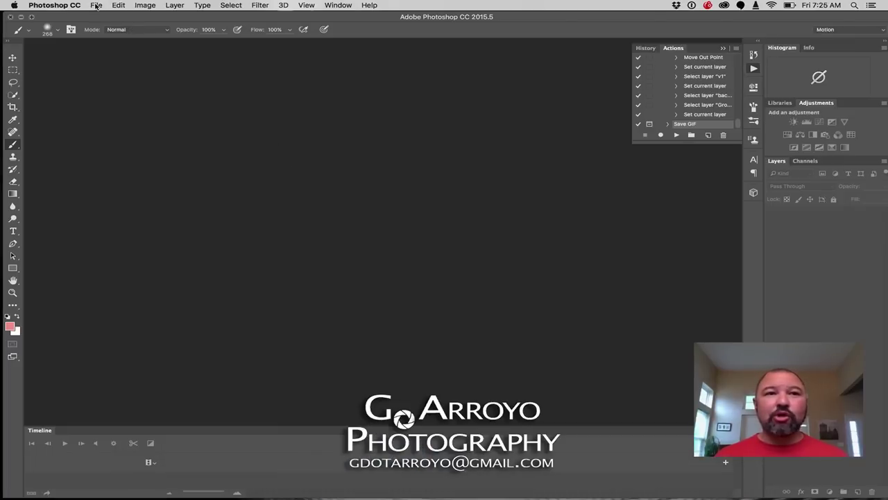
{"action": "left_click", "coordinate": [96, 5]}
{"action": "mouse_move", "coordinate": [115, 7]}
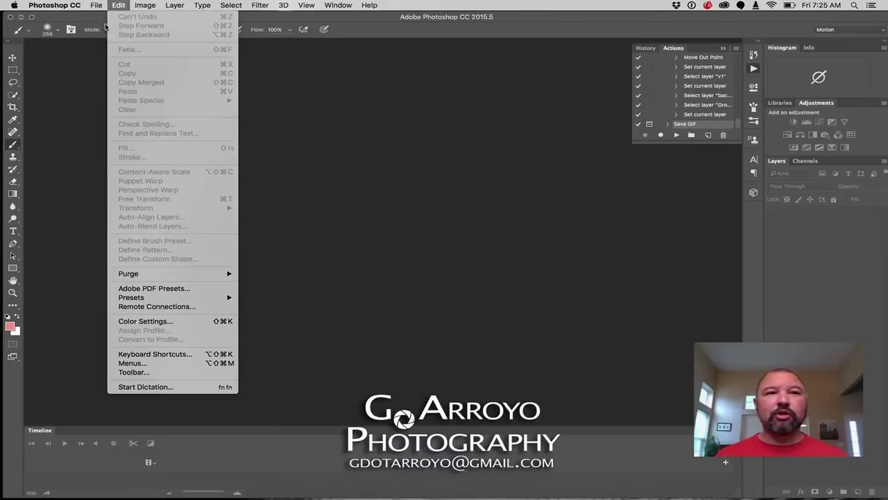
{"action": "key", "text": "Escape"}
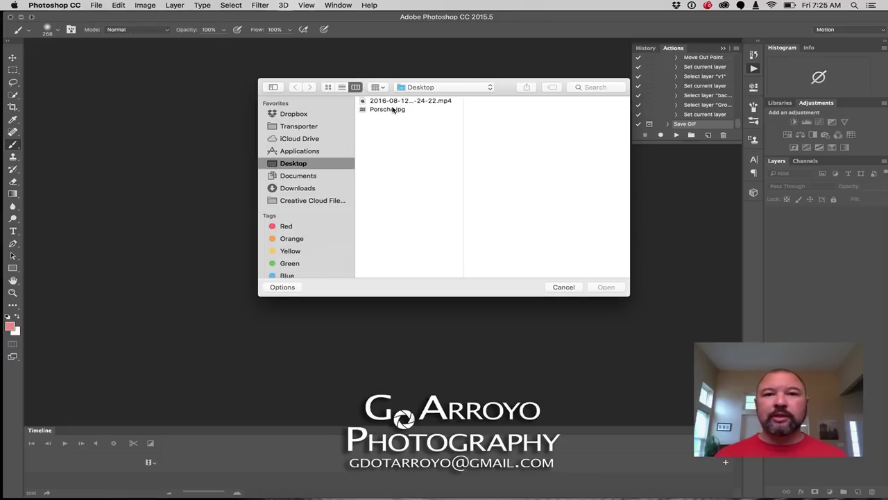
{"action": "left_click", "coordinate": [390, 109]}
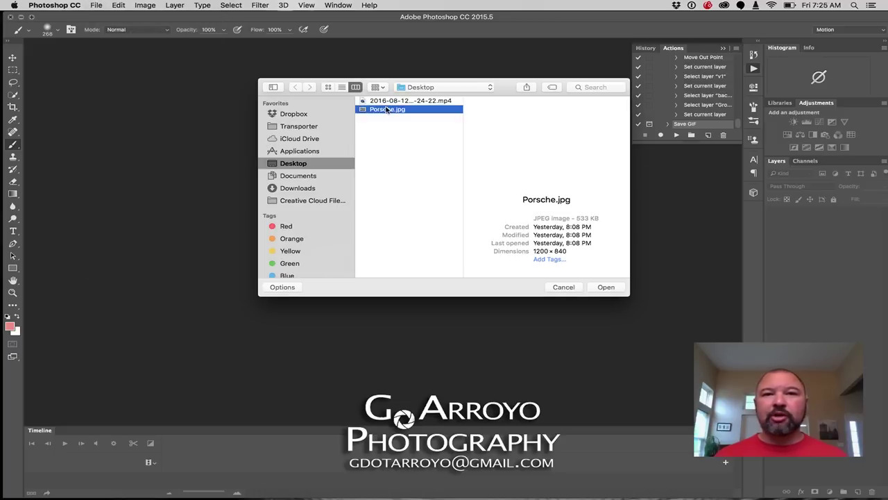
{"action": "left_click", "coordinate": [605, 288]}
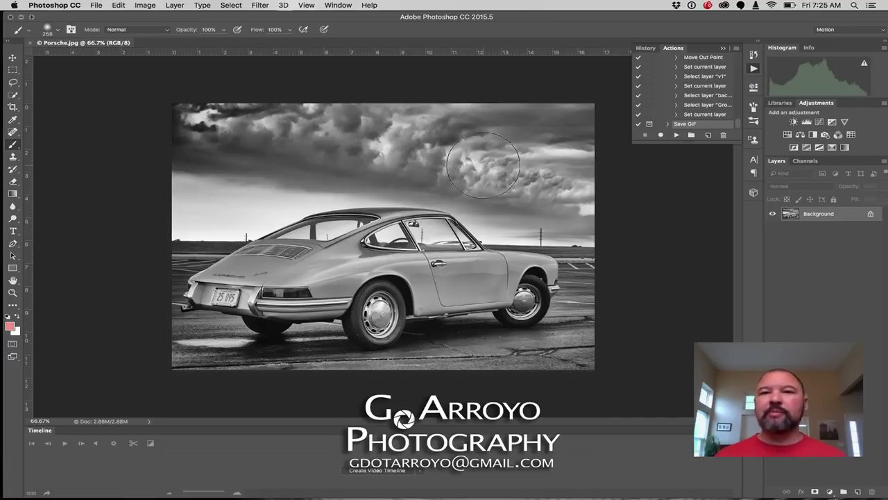
{"action": "left_click", "coordinate": [754, 70]}
Switch the Actions panel to Button Mode and run Step1: Prepare image
{"action": "left_click", "coordinate": [755, 70]}
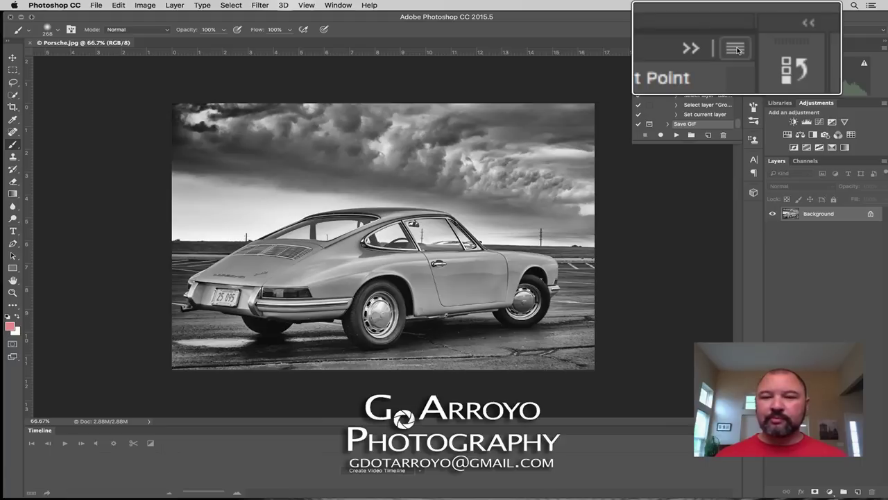
{"action": "left_click", "coordinate": [737, 50]}
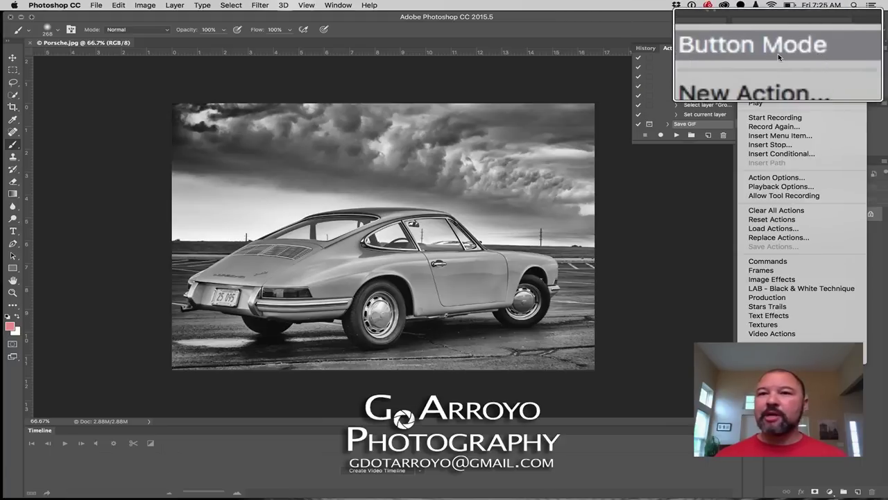
{"action": "left_click", "coordinate": [770, 52]}
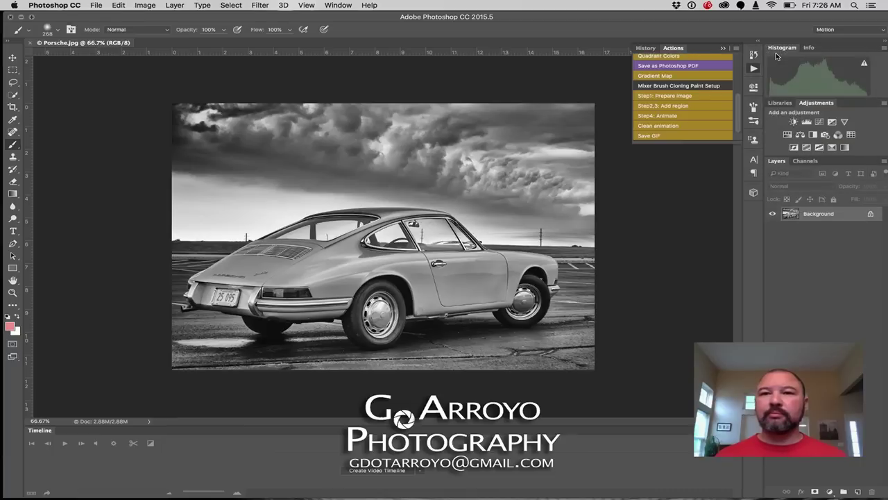
{"action": "left_click", "coordinate": [663, 98]}
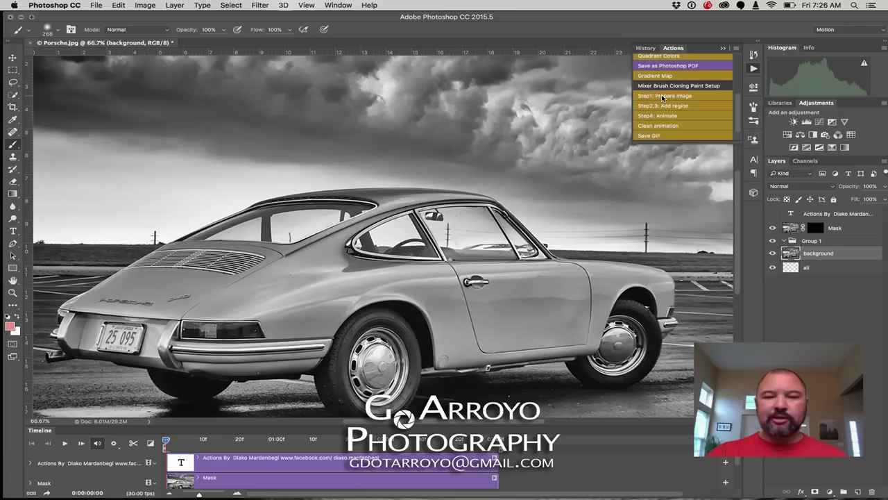
Zoom out to see the whole photo and run the Step2,3: Add region action
{"action": "key", "text": "super+minus"}
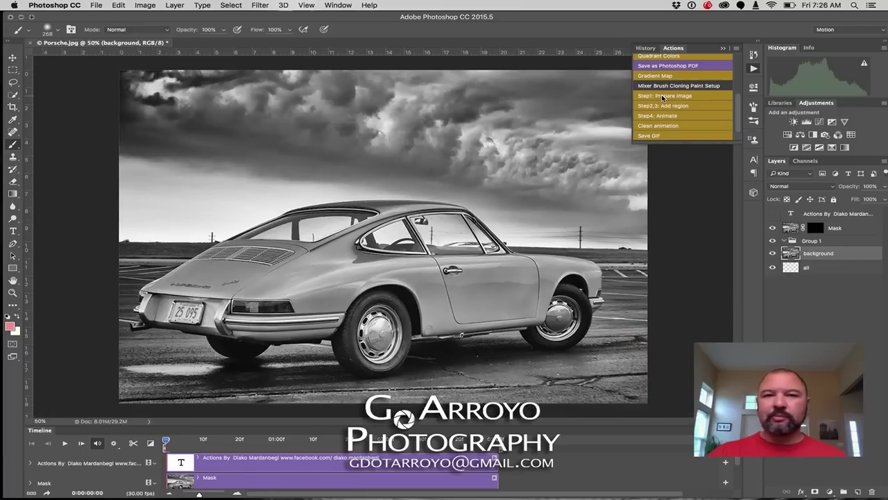
{"action": "key", "text": "super+minus"}
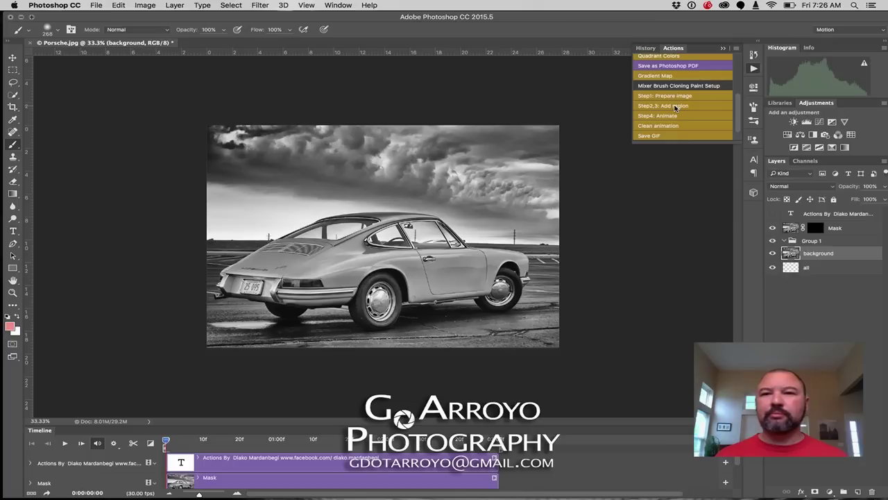
{"action": "left_click", "coordinate": [676, 107]}
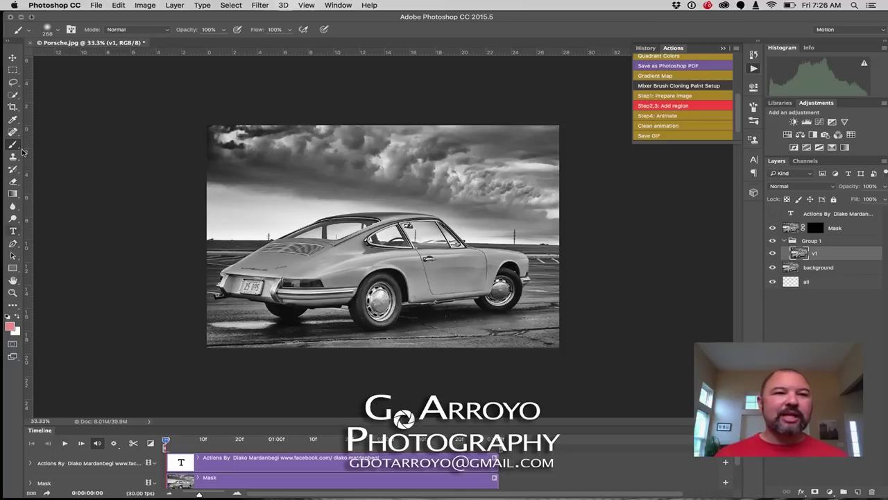
{"action": "left_click", "coordinate": [12, 70]}
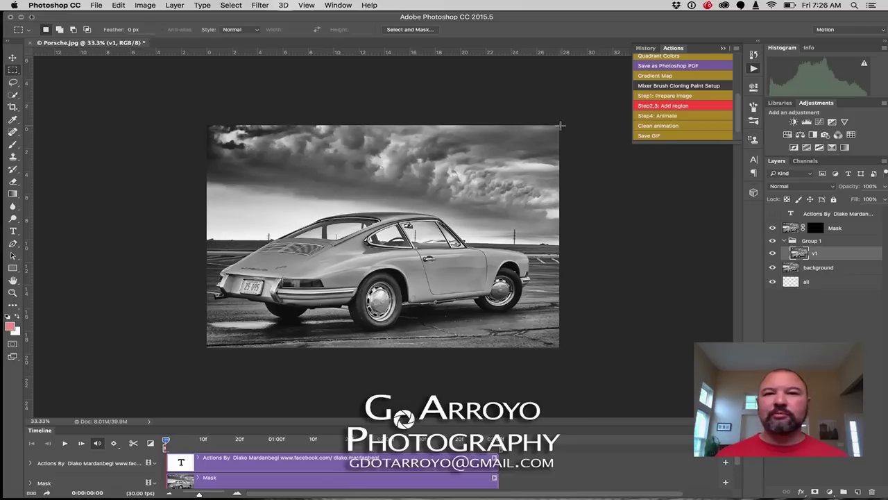
Select the clouds above the car, extend the selection in Quick Mask, and run Step2,3: Add region
{"action": "left_click_drag", "start_coordinate": [561, 126], "coordinate": [391, 193]}
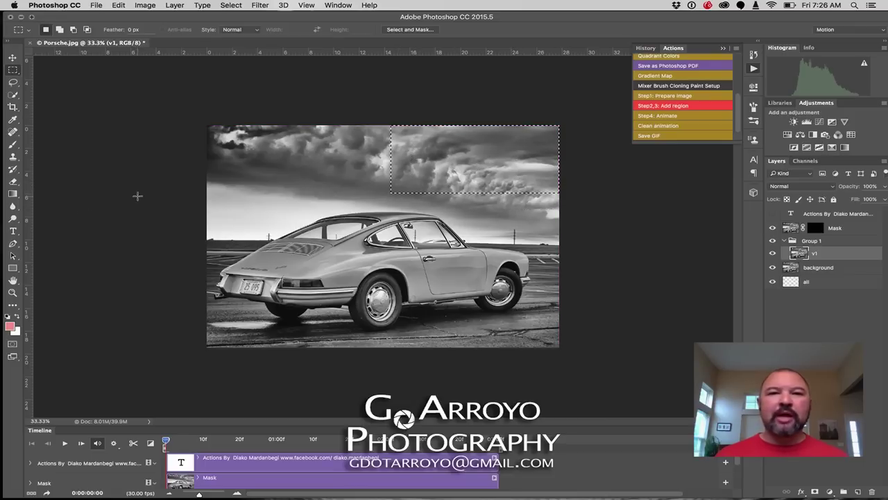
{"action": "left_click", "coordinate": [11, 344]}
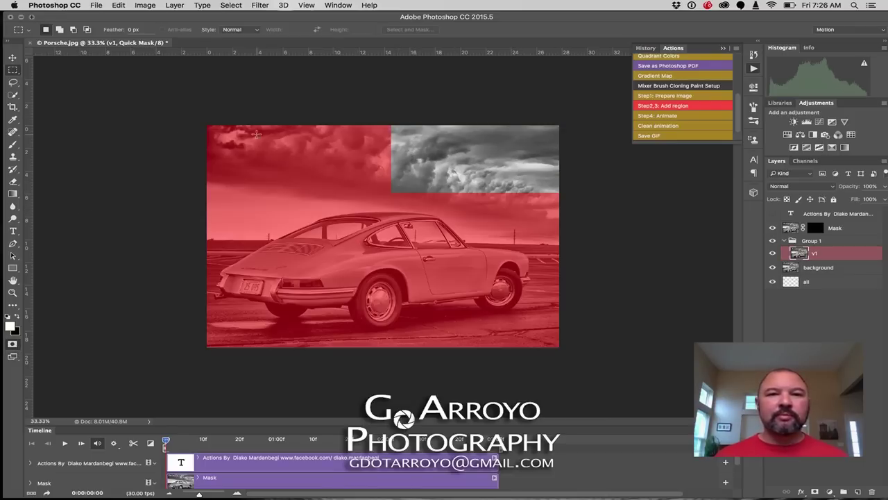
{"action": "left_click", "coordinate": [13, 145]}
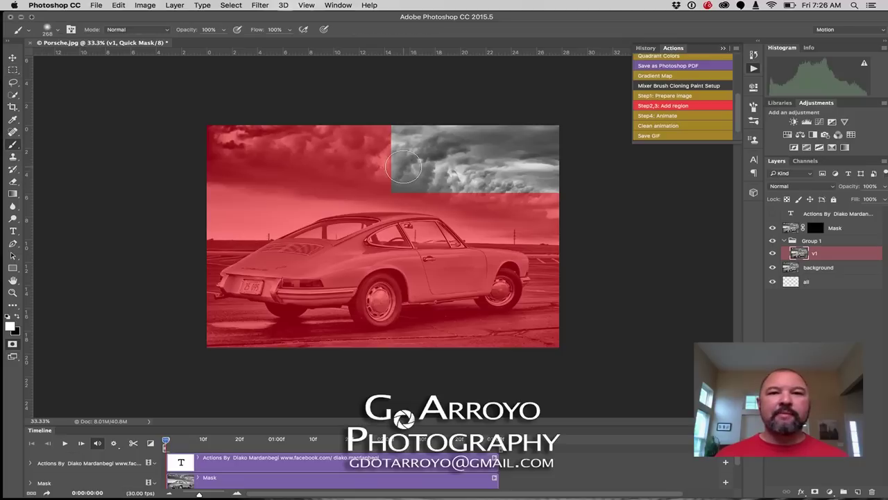
{"action": "mouse_move", "coordinate": [404, 166]}
{"action": "left_mouse_down"}
{"action": "mouse_move", "coordinate": [352, 139]}
{"action": "mouse_move", "coordinate": [387, 126]}
{"action": "mouse_move", "coordinate": [212, 124]}
{"action": "mouse_move", "coordinate": [389, 175]}
{"action": "mouse_move", "coordinate": [214, 150]}
{"action": "mouse_move", "coordinate": [392, 167]}
{"action": "mouse_move", "coordinate": [395, 176]}
{"action": "mouse_move", "coordinate": [384, 171]}
{"action": "mouse_move", "coordinate": [546, 200]}
{"action": "mouse_move", "coordinate": [551, 211]}
{"action": "mouse_move", "coordinate": [526, 205]}
{"action": "mouse_move", "coordinate": [555, 215]}
{"action": "mouse_move", "coordinate": [497, 194]}
{"action": "mouse_move", "coordinate": [563, 214]}
{"action": "mouse_move", "coordinate": [494, 167]}
{"action": "mouse_move", "coordinate": [470, 162]}
{"action": "mouse_move", "coordinate": [486, 186]}
{"action": "mouse_move", "coordinate": [425, 182]}
{"action": "mouse_move", "coordinate": [498, 200]}
{"action": "left_mouse_up"}
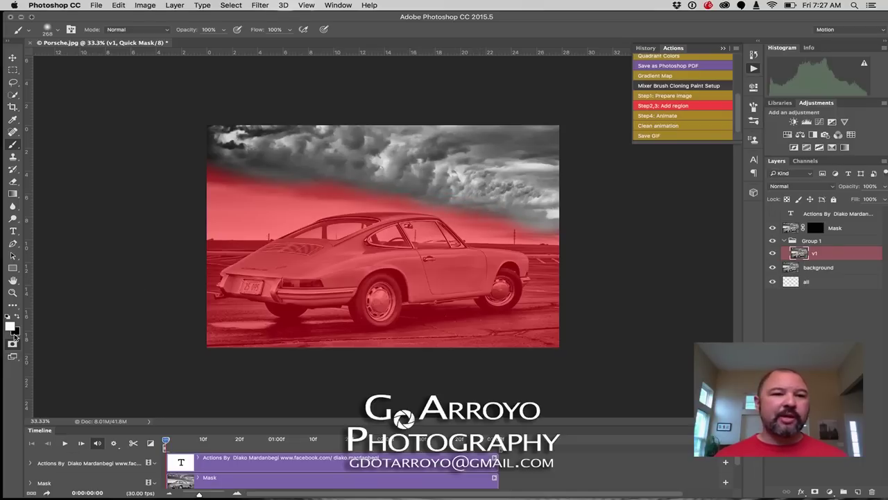
{"action": "left_click", "coordinate": [11, 345]}
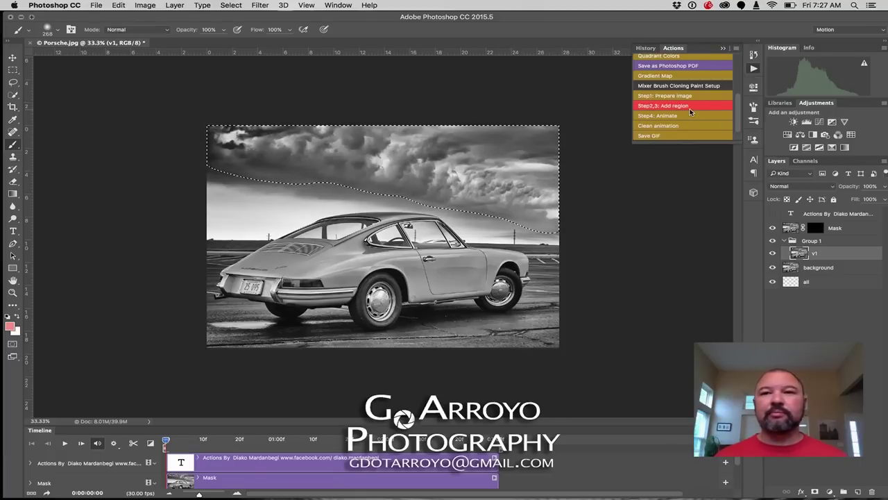
{"action": "left_click", "coordinate": [691, 108]}
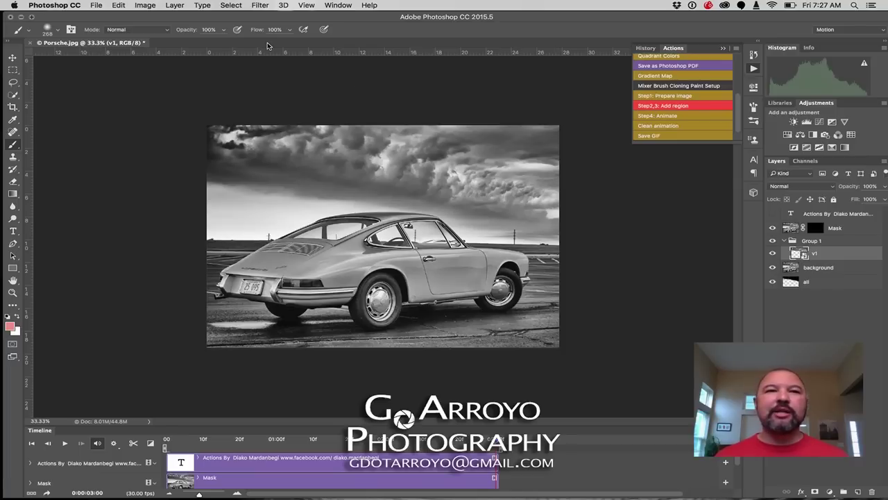
Free Transform the sky layer to about 121% width and 107% height, then commit
{"action": "left_click", "coordinate": [121, 5]}
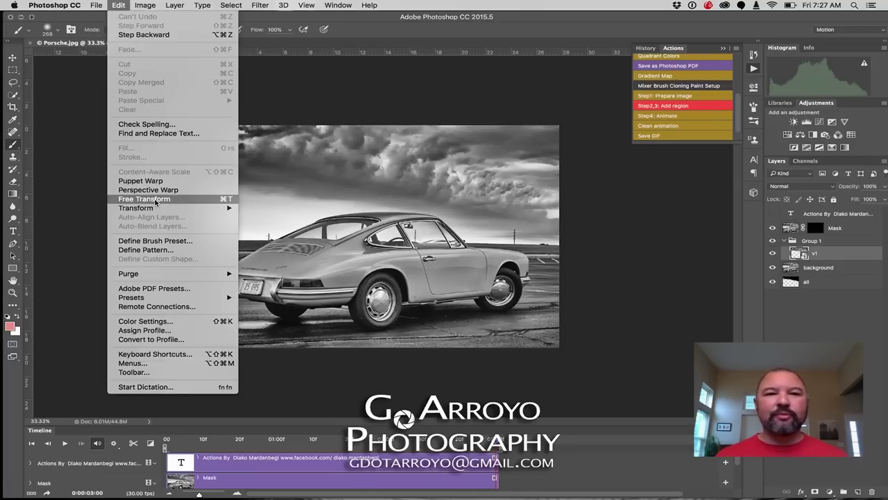
{"action": "left_click", "coordinate": [155, 200]}
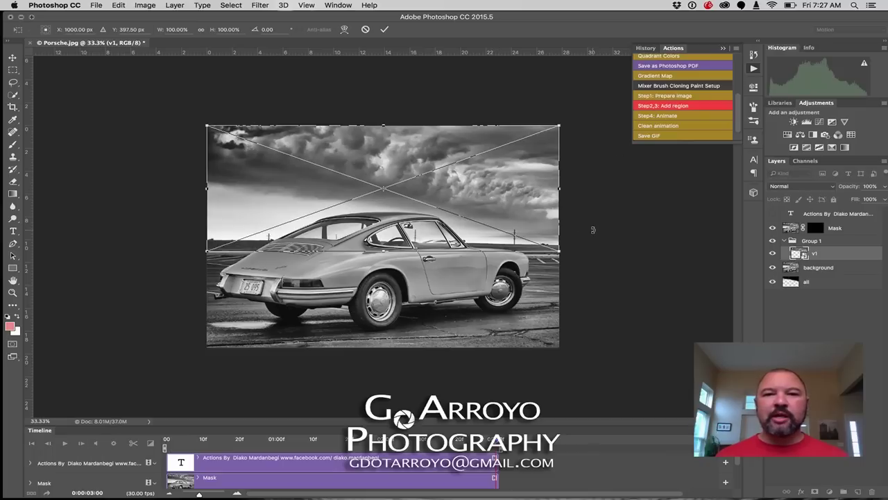
{"action": "left_click_drag", "start_coordinate": [561, 188], "coordinate": [631, 188]}
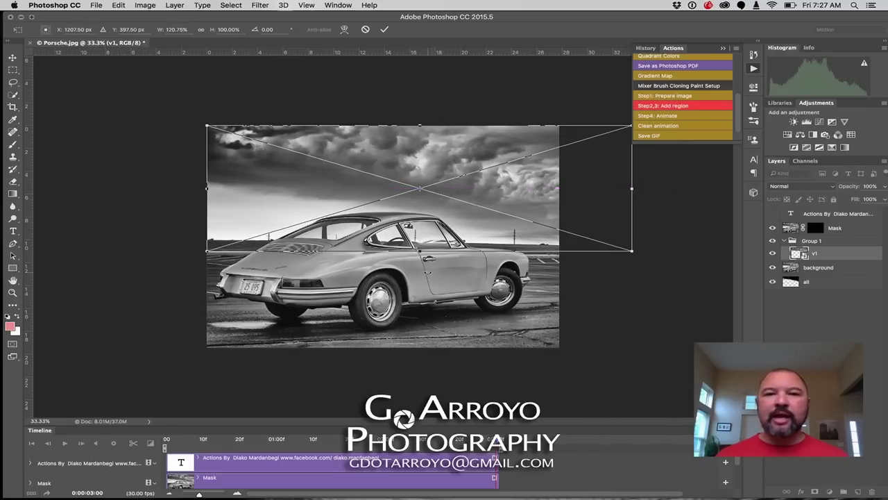
{"action": "left_click_drag", "start_coordinate": [420, 251], "coordinate": [420, 259]}
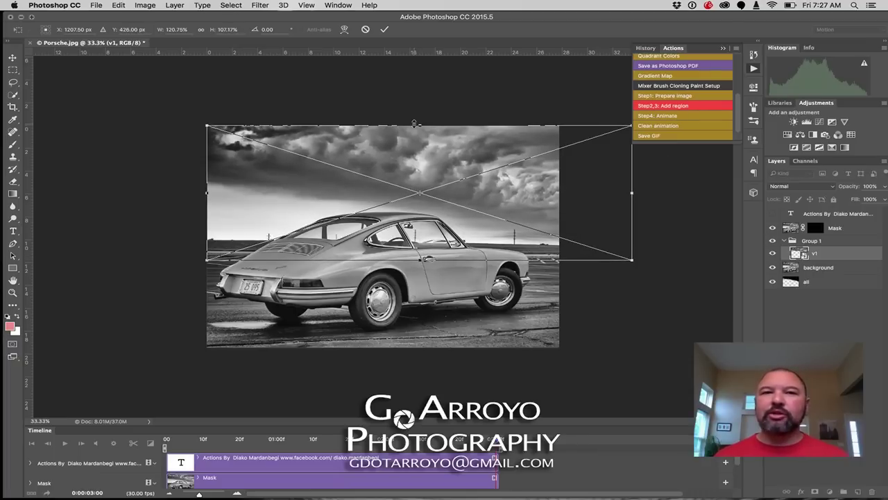
{"action": "left_click", "coordinate": [385, 29]}
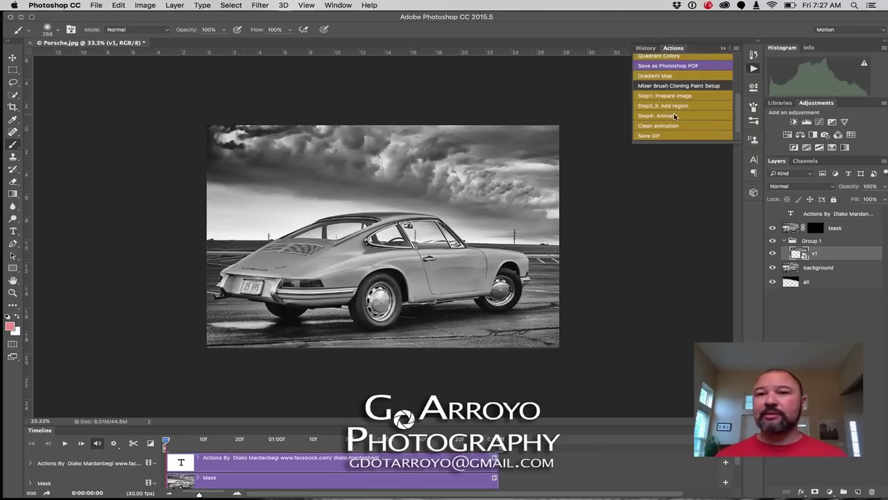
Run the Step4: Animate, Clean animation and Save GIF actions
{"action": "left_click", "coordinate": [674, 116]}
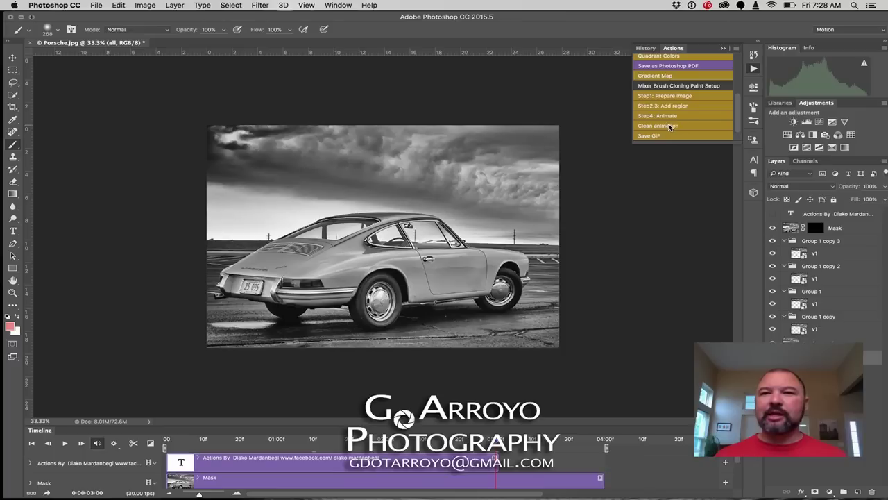
{"action": "left_click", "coordinate": [670, 126]}
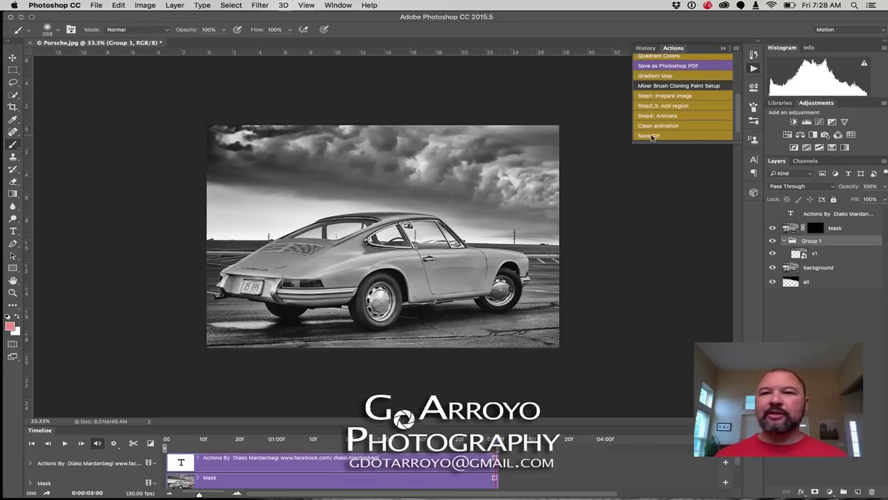
{"action": "left_click", "coordinate": [651, 136]}
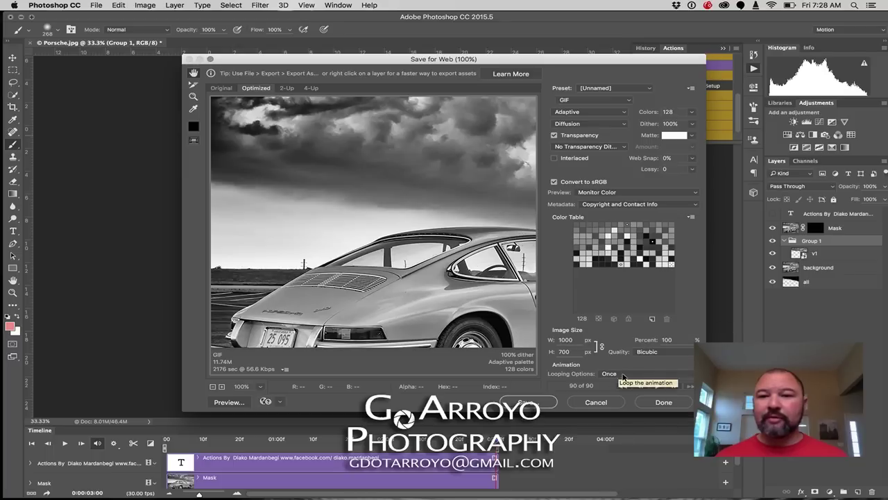
Set Looping to Forever and save the animation as Porsche.gif on the Desktop
{"action": "left_click", "coordinate": [623, 376]}
{"action": "left_click", "coordinate": [614, 385]}
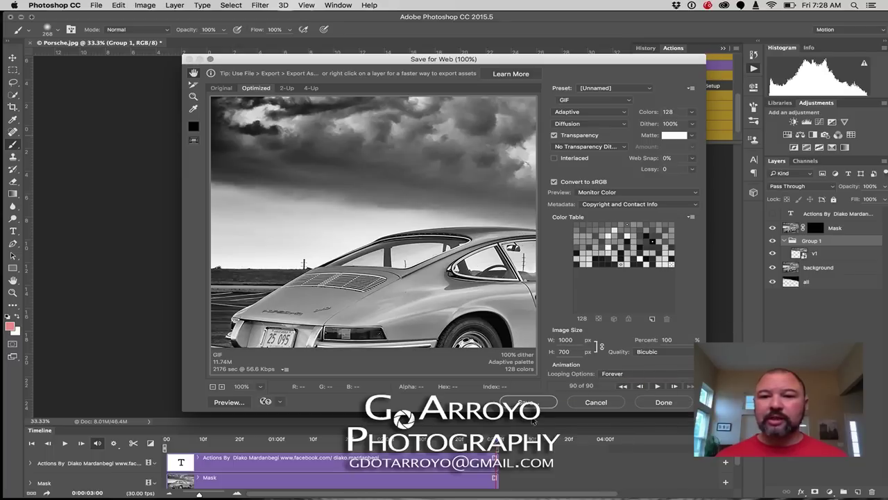
{"action": "left_click", "coordinate": [534, 402]}
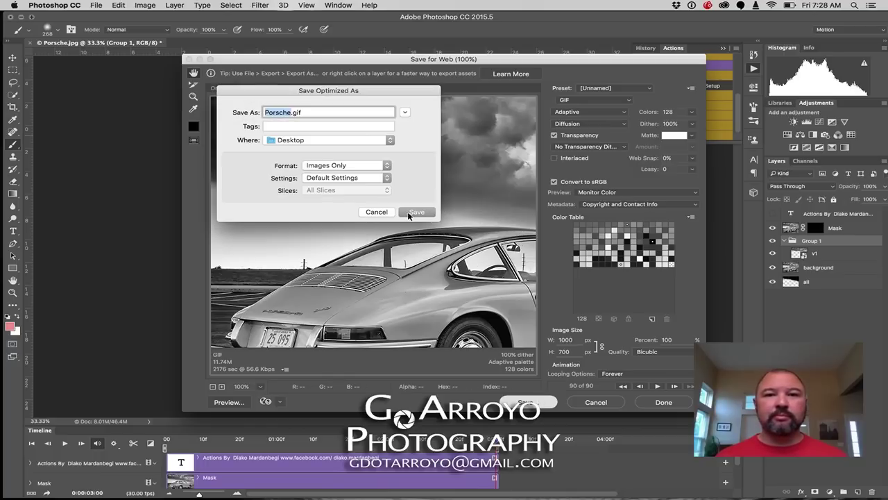
{"action": "left_click", "coordinate": [409, 216]}
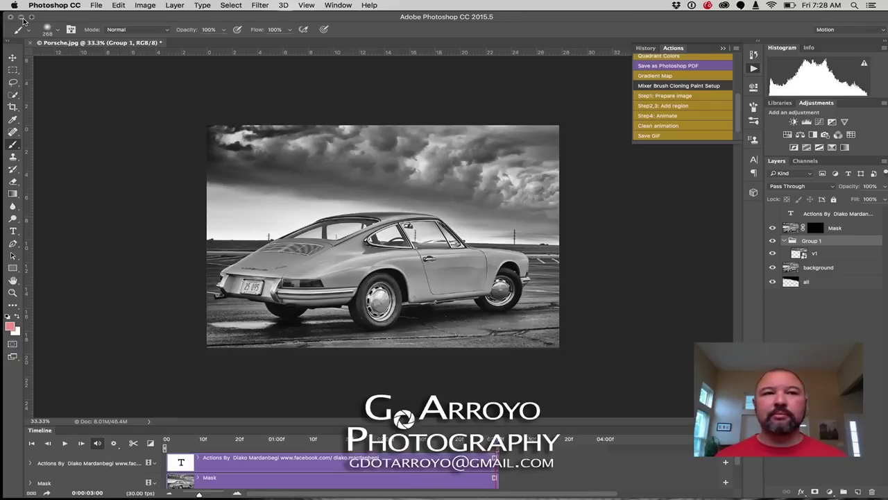
Minimize Photoshop, bring up Chrome, and drag Porsche.gif from the Desktop into a new tab
{"action": "left_click", "coordinate": [21, 17]}
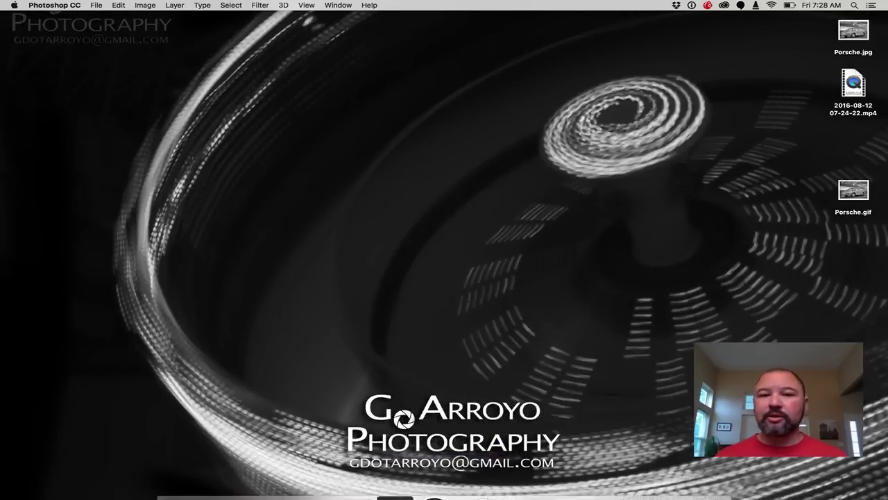
{"action": "mouse_move", "coordinate": [319, 486]}
{"action": "left_click", "coordinate": [219, 482]}
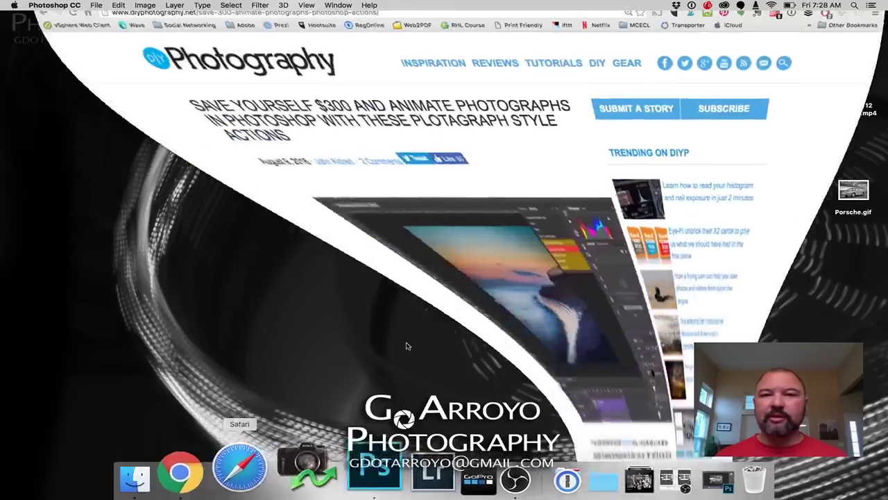
{"action": "left_click_drag", "start_coordinate": [179, 23], "coordinate": [104, 23]}
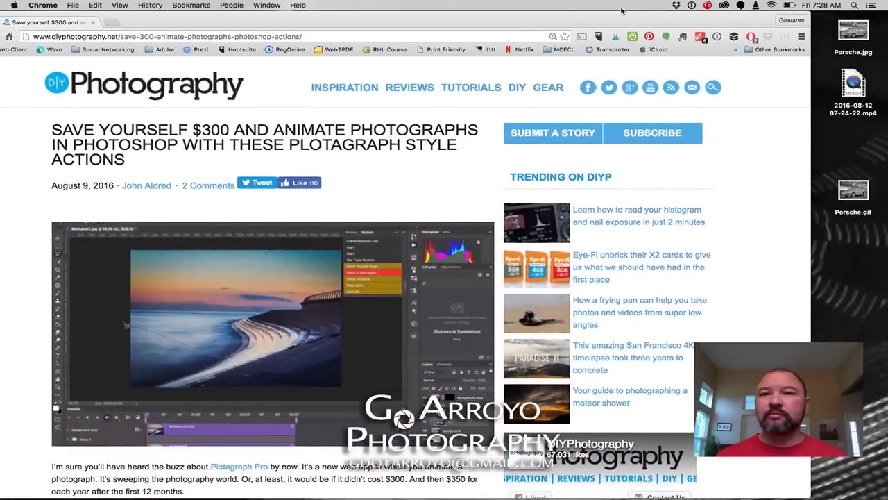
{"action": "left_click", "coordinate": [107, 23]}
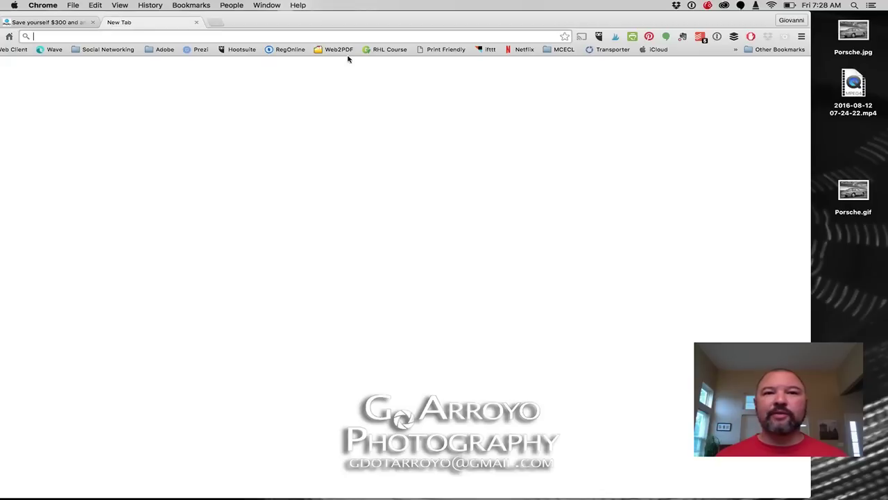
{"action": "left_click_drag", "start_coordinate": [841, 182], "coordinate": [505, 157]}
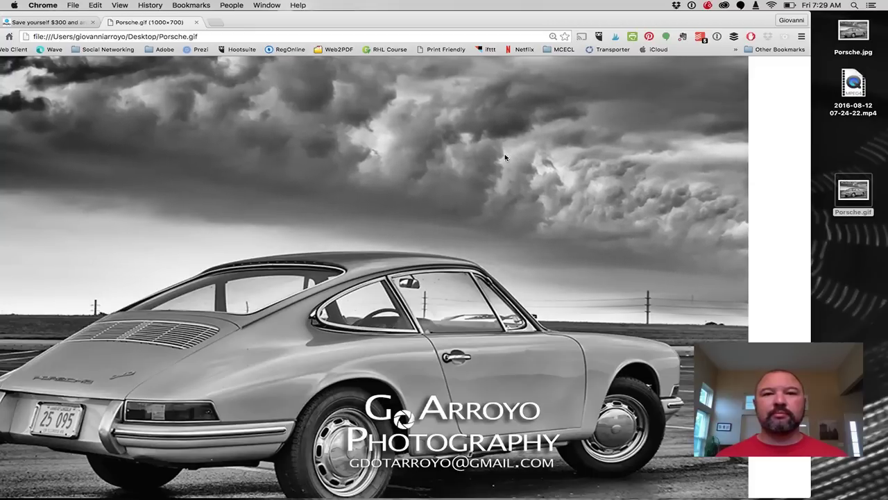